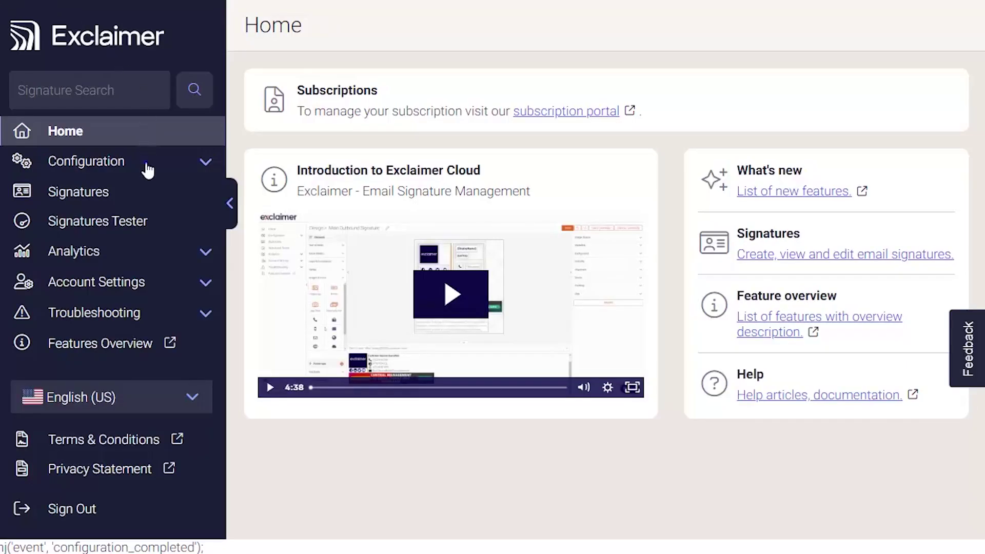
- Go to Configuration > Integrations to reach the Facebook Social Feed card
click(148, 170)
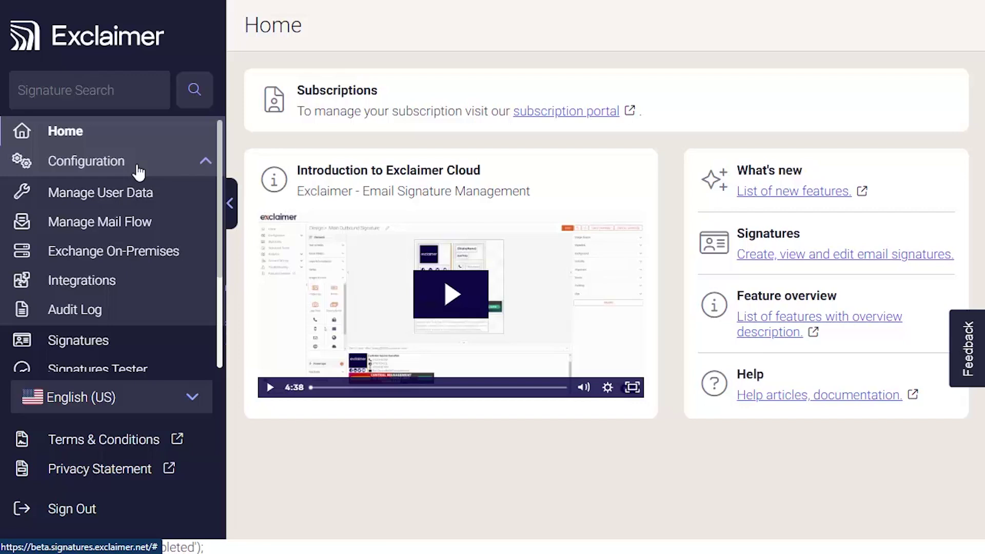
click(115, 276)
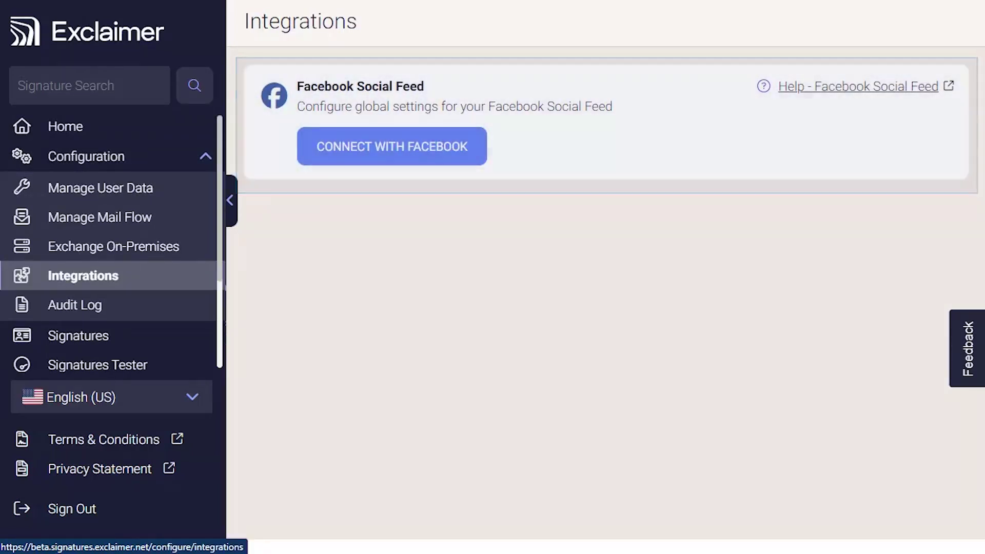
- Start Connect with Facebook and submit the Facebook login details
click(392, 146)
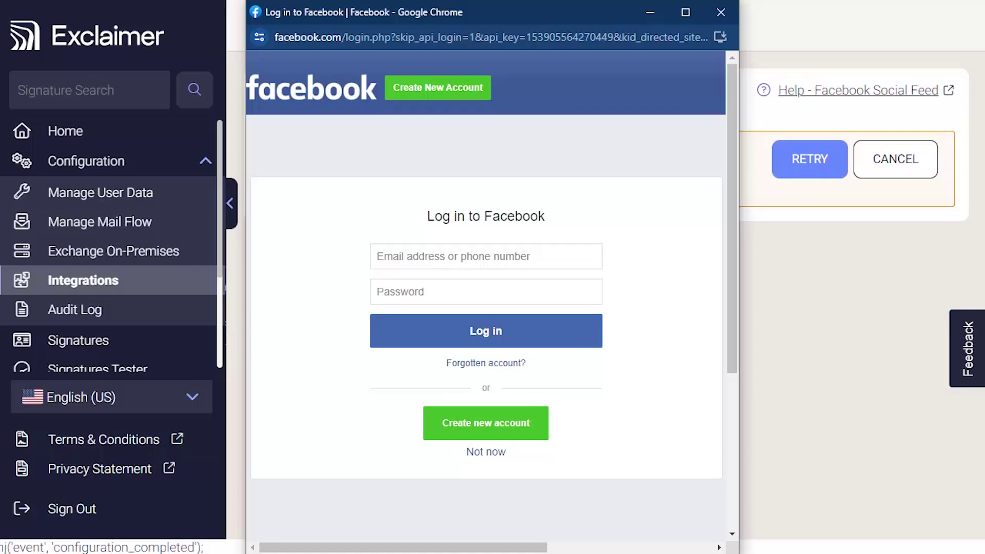
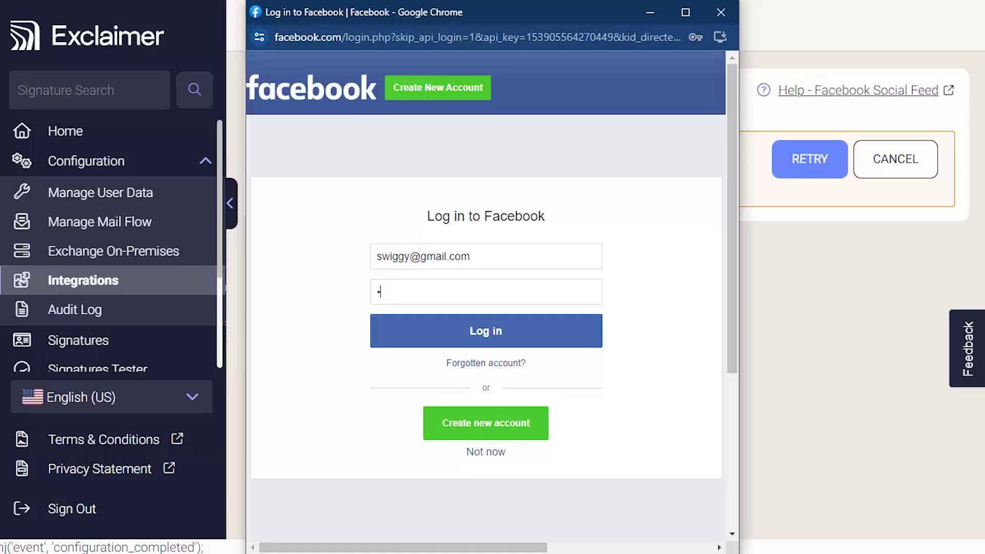
text(••••)
key(Return)
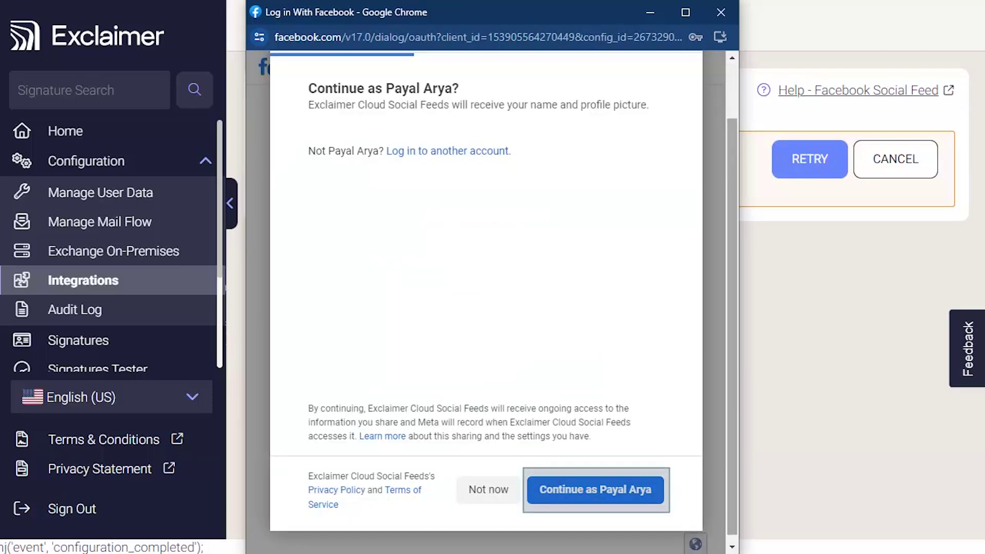
- Continue as the signed-in Facebook account to reach the Pages selection step
key(Return)
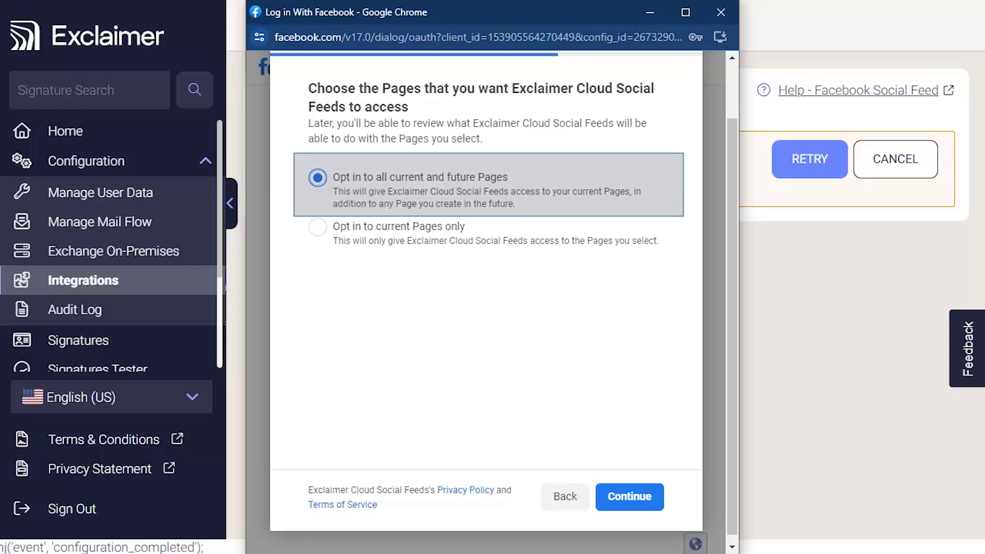
- Opt in to current Pages only, select GreenOrg - Demo, and save the permissions
click(317, 227)
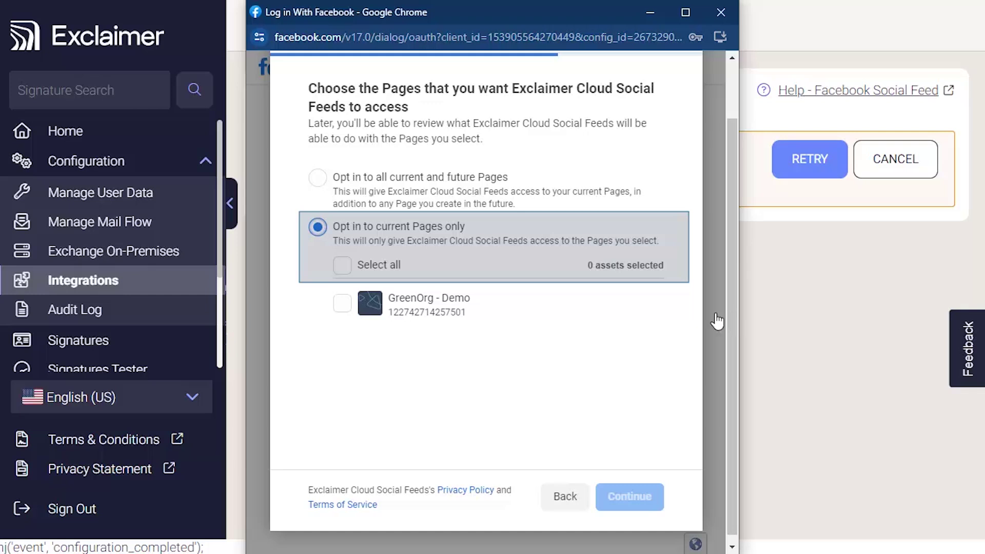
click(341, 305)
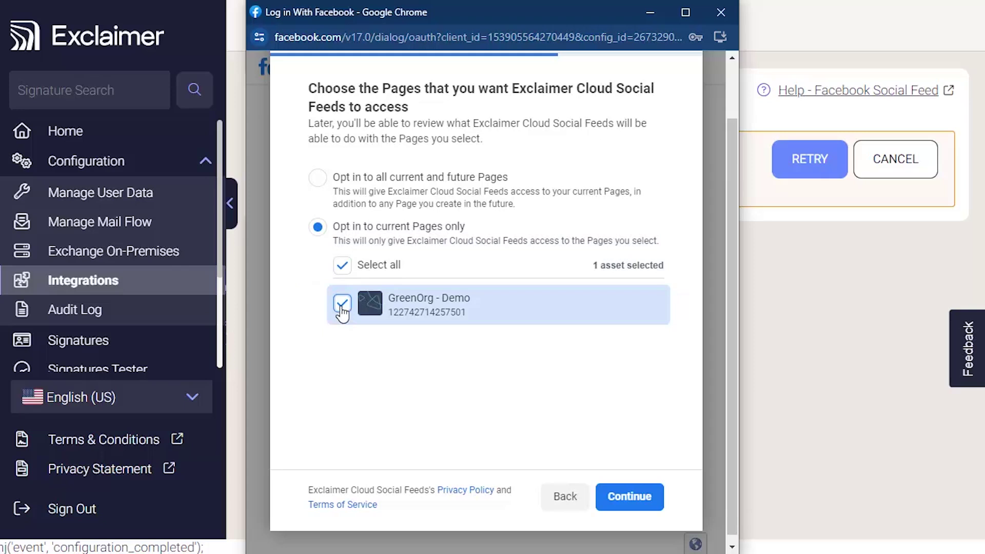
click(627, 498)
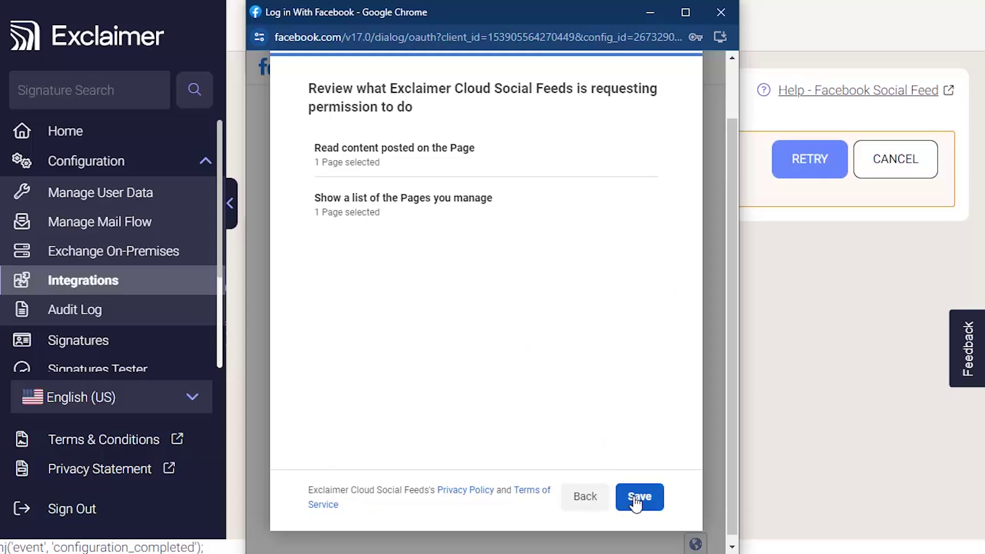
click(633, 504)
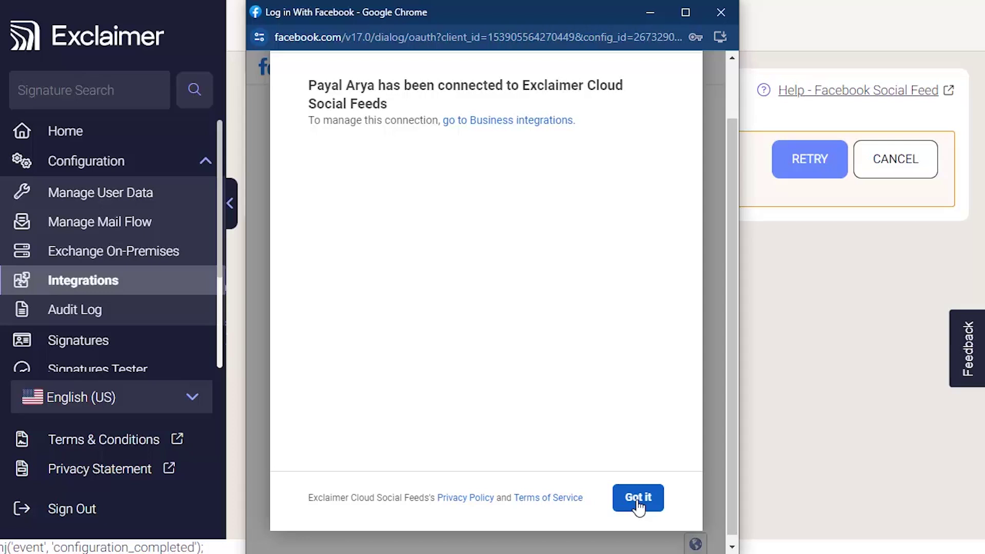
click(638, 498)
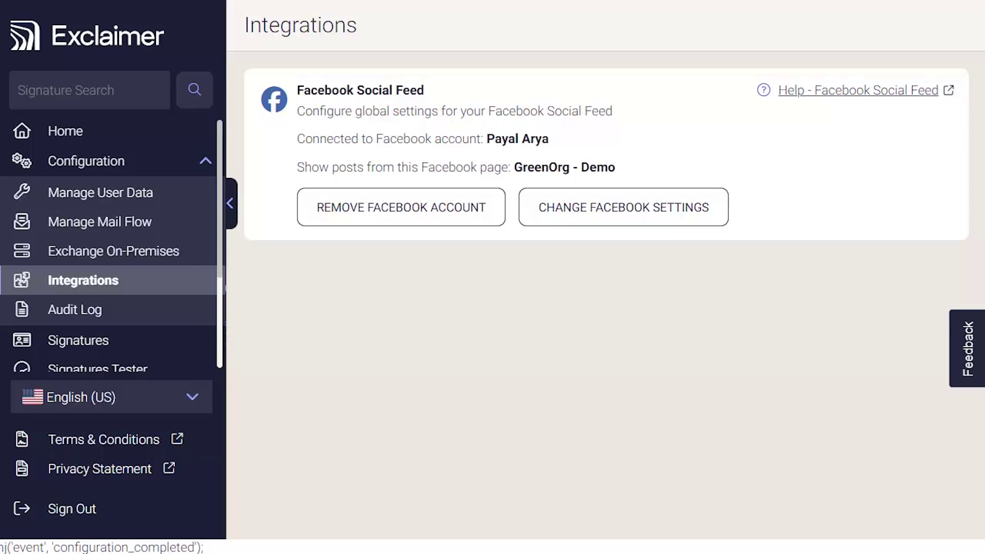
key(Tab)
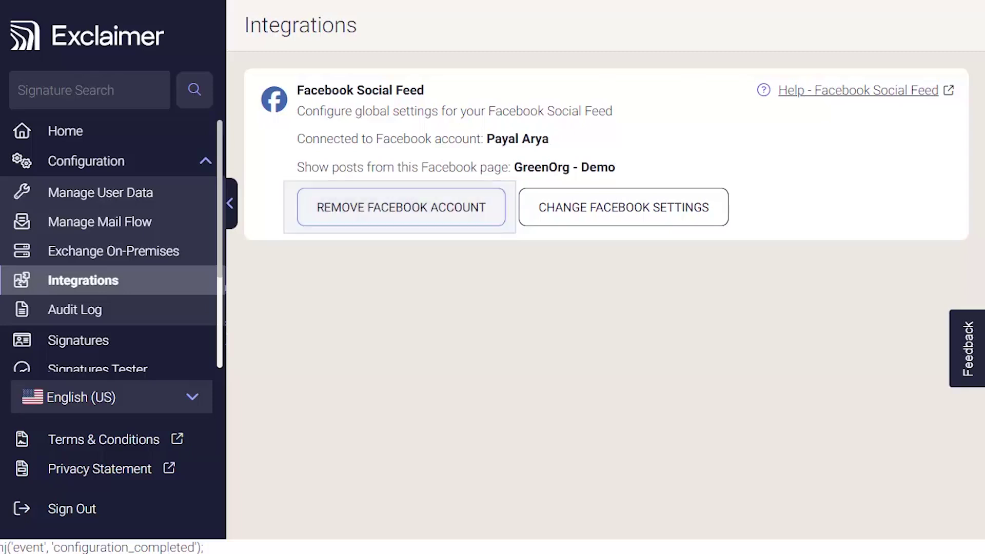
key(Return)
click(651, 192)
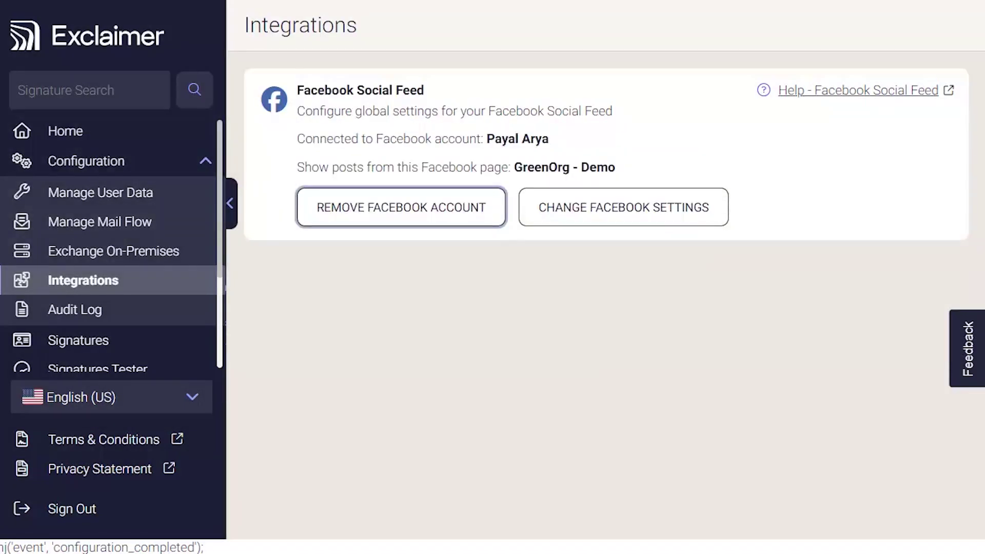
key(Tab)
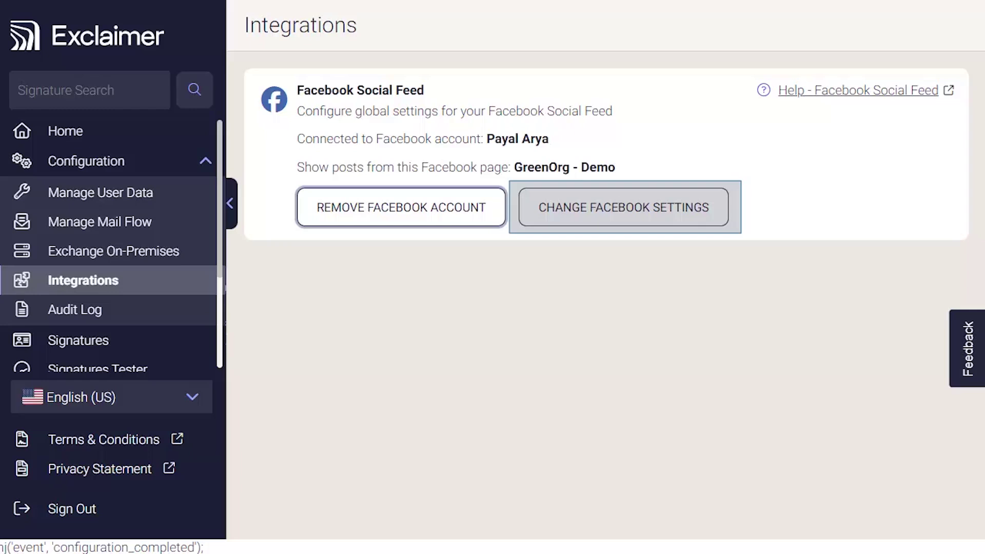
- Reopen Change Facebook Settings with Edit previous settings and compare the Pages opt-in options
key(Return)
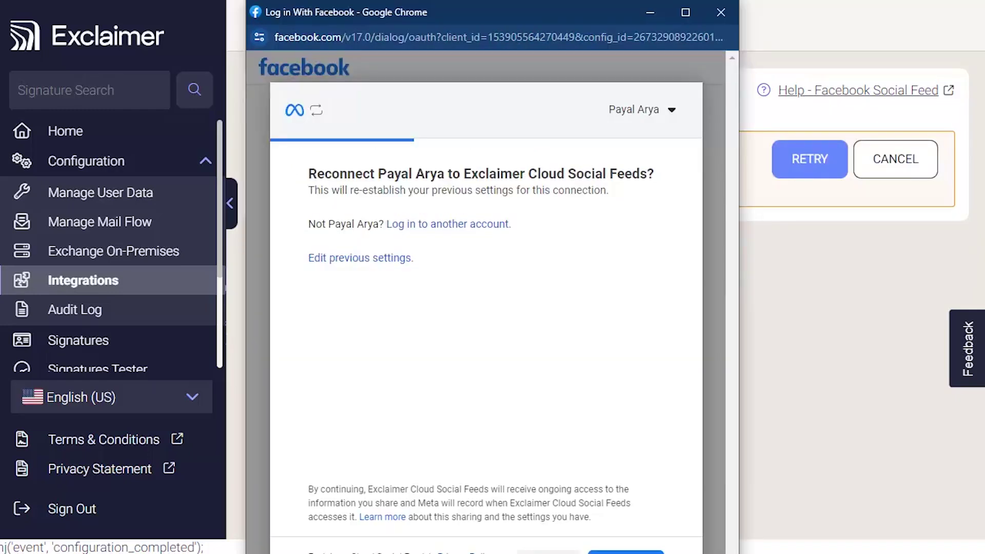
key(Tab)
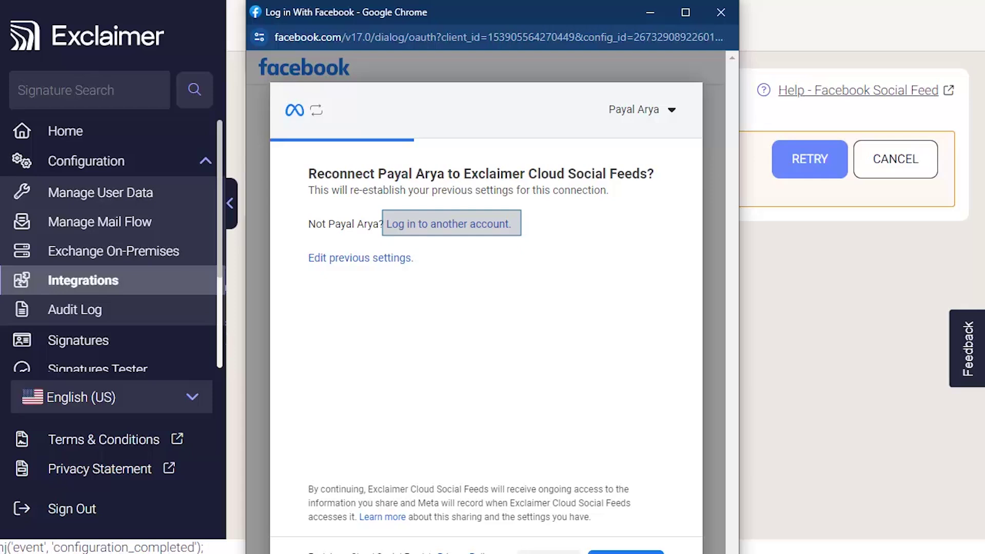
key(Tab)
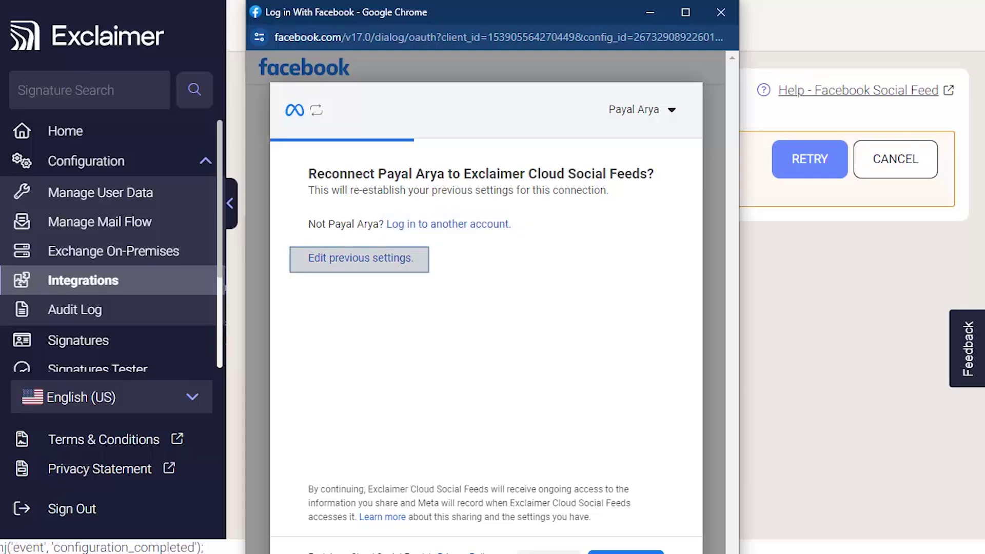
key(Return)
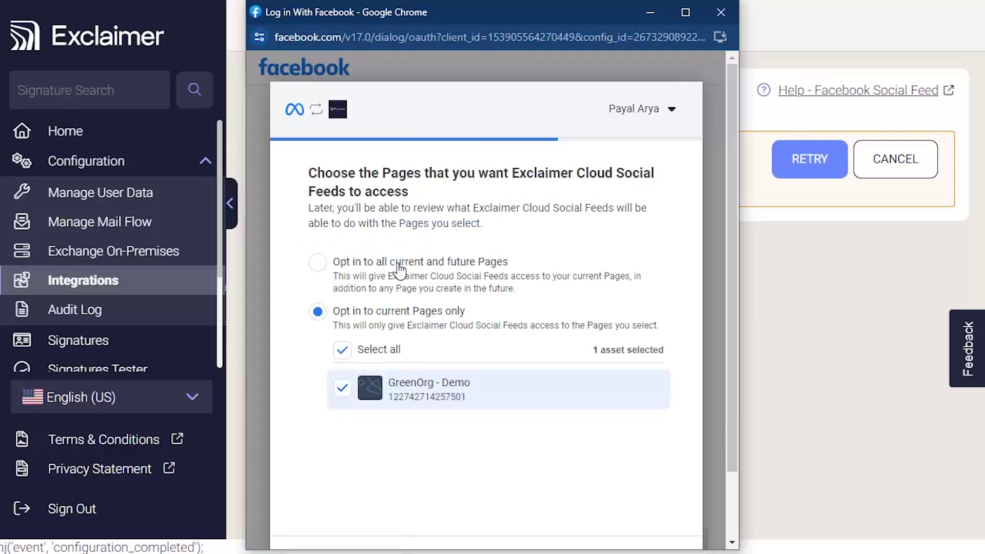
click(398, 268)
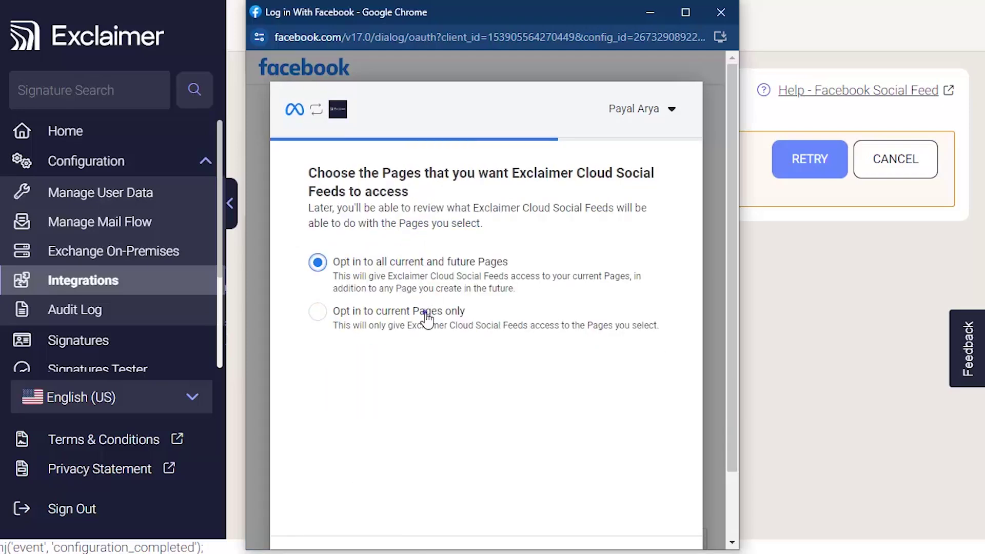